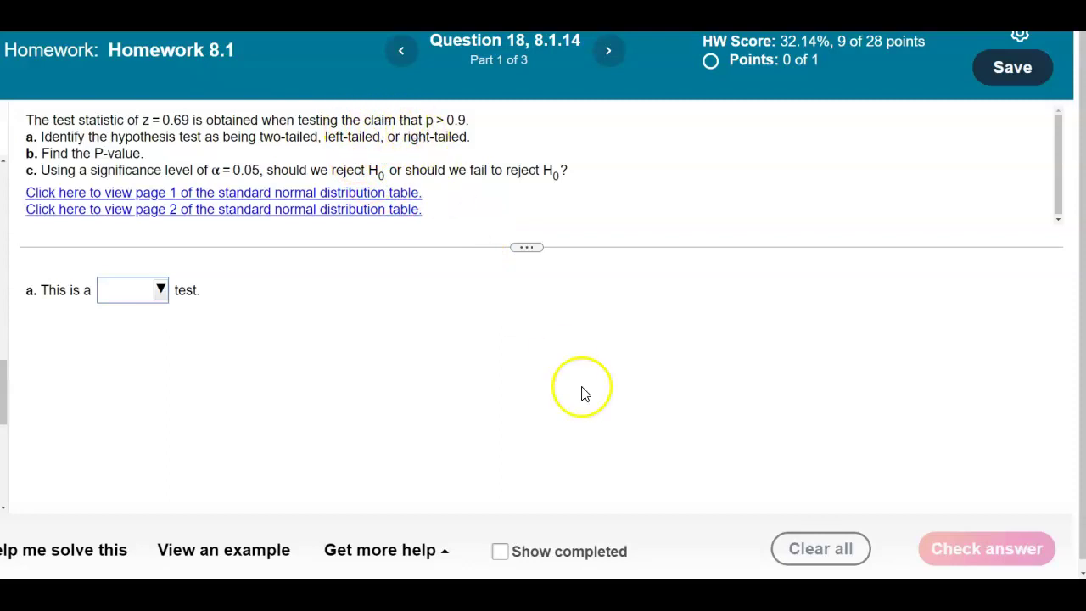
Bring up the SMART Notebook worksheet and select the blue pen with the thinnest line.
{"action": "mouse_move", "coordinate": [624, 594]}
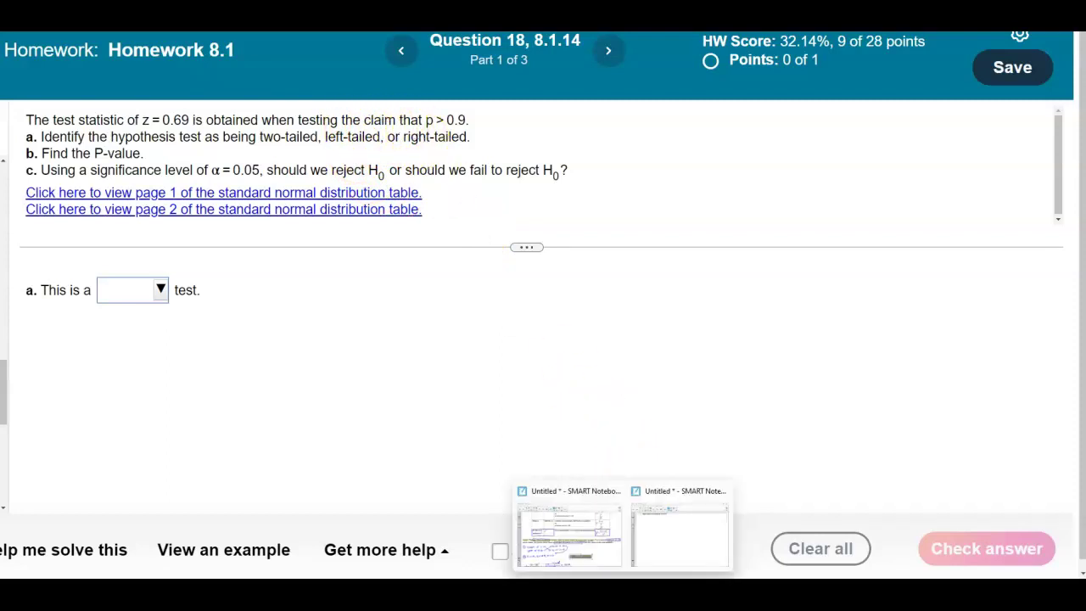
{"action": "left_click", "coordinate": [650, 560]}
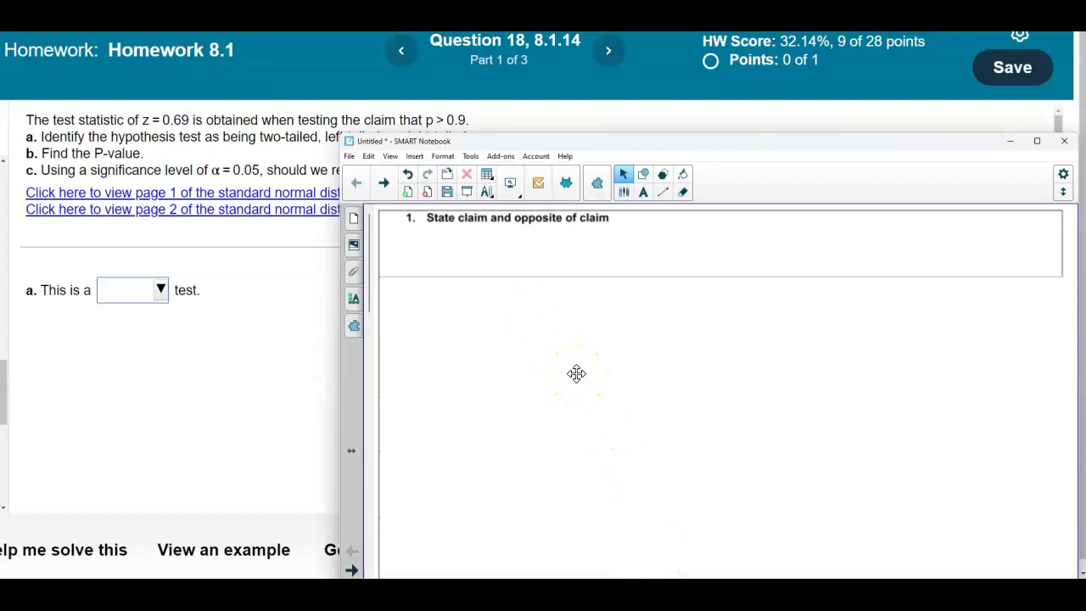
{"action": "left_click", "coordinate": [625, 193]}
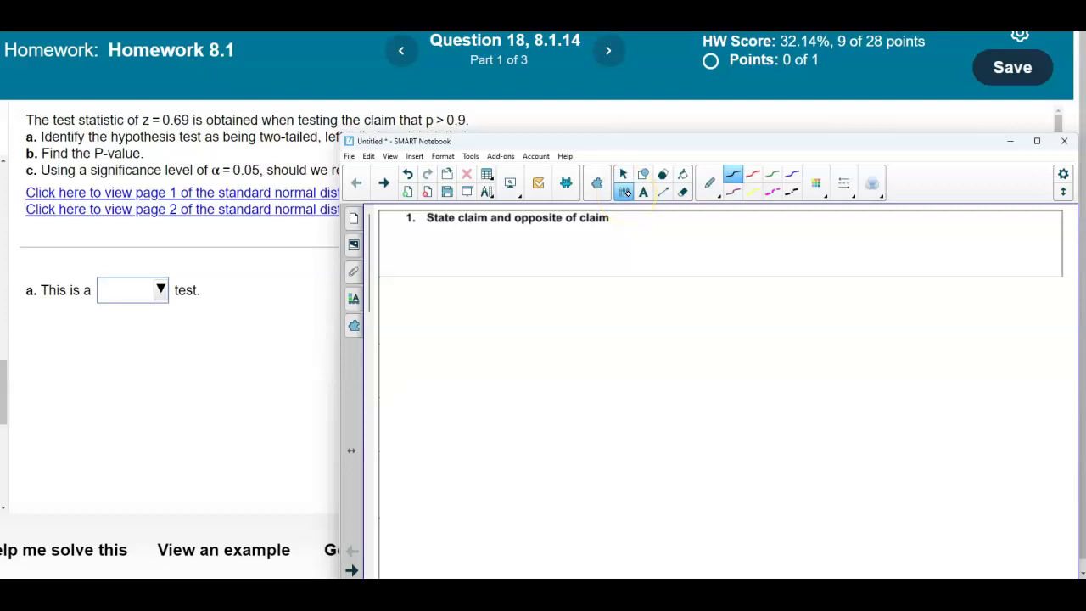
{"action": "left_click", "coordinate": [791, 174]}
{"action": "left_click", "coordinate": [844, 184]}
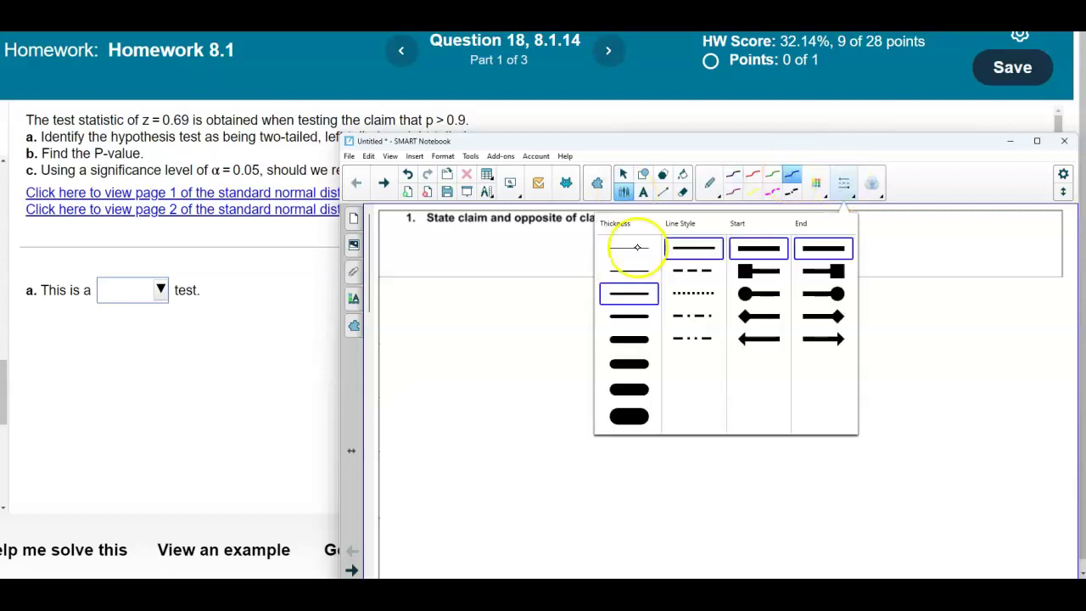
{"action": "left_click", "coordinate": [637, 247]}
{"action": "left_click", "coordinate": [841, 183]}
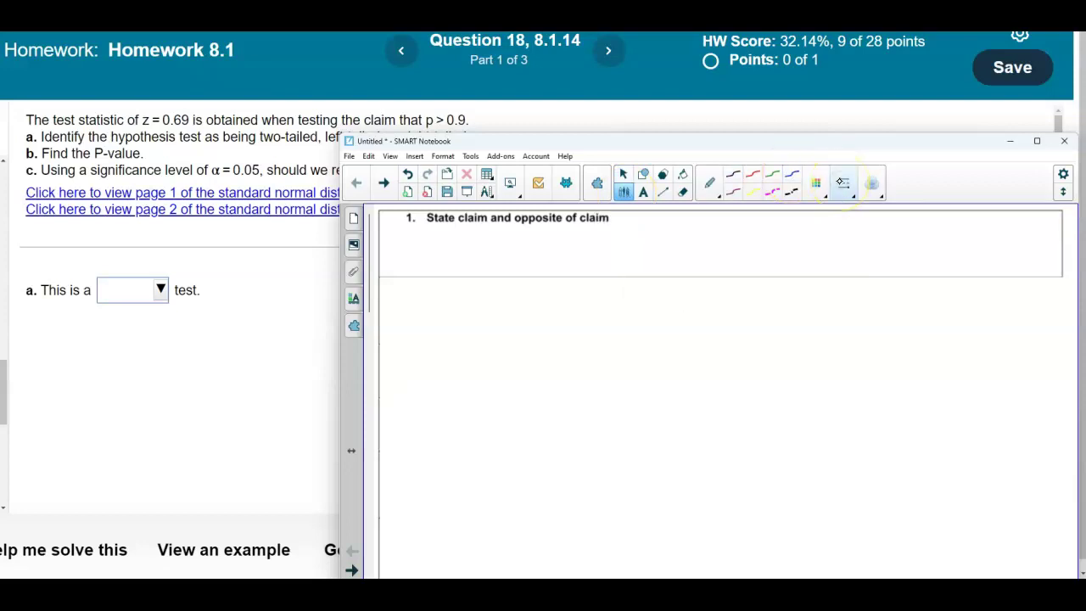
Handwrite 'CLAIM: P > 0.9' under section 1, then reveal section 2 on hypotheses.
{"action": "left_click", "coordinate": [615, 230]}
{"action": "left_click_drag", "start_coordinate": [613, 234], "coordinate": [641, 237]}
{"action": "left_click", "coordinate": [661, 229]}
{"action": "left_click", "coordinate": [661, 236]}
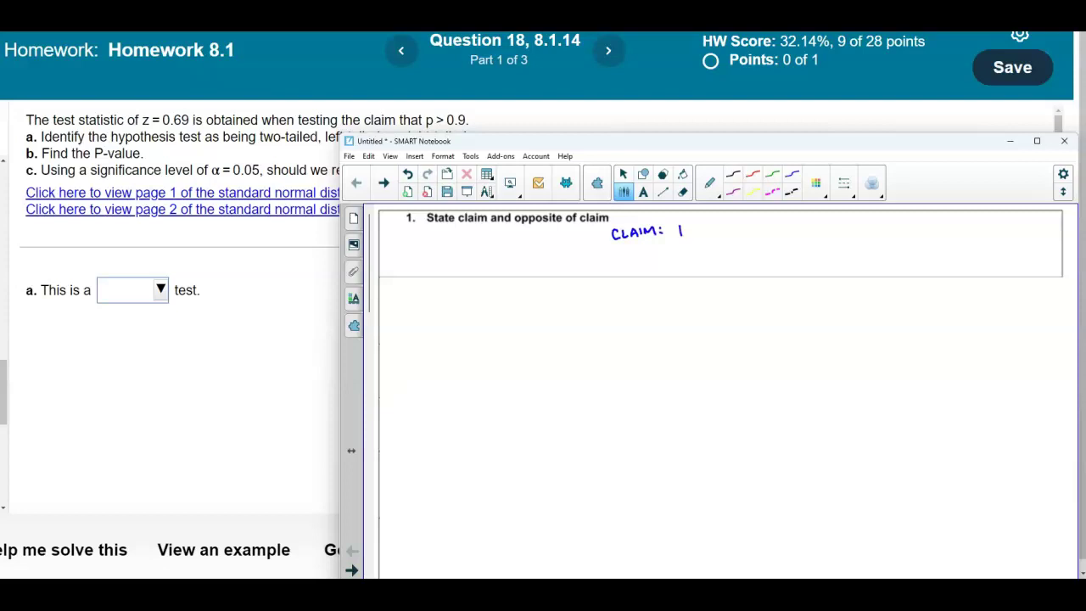
{"action": "mouse_move", "coordinate": [696, 224]}
{"action": "left_mouse_down"}
{"action": "mouse_move", "coordinate": [695, 232]}
{"action": "mouse_move", "coordinate": [719, 231]}
{"action": "left_mouse_up"}
{"action": "left_click", "coordinate": [599, 354]}
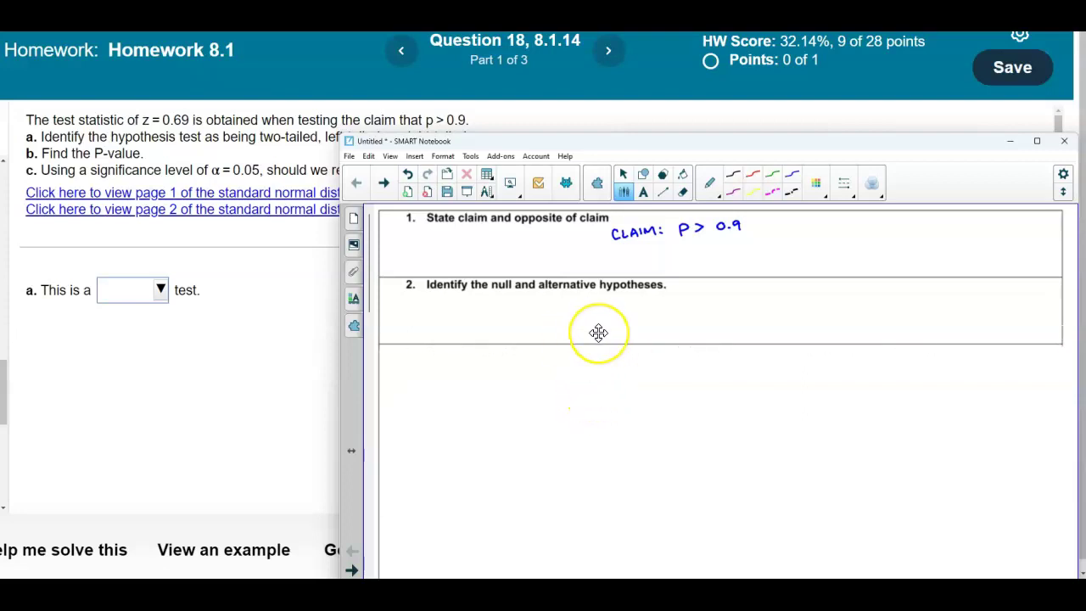
Write 'CLAIM: P > 0.9' and 'OPP: P ≤ 0.9' in section 2.
{"action": "left_click_drag", "start_coordinate": [566, 303], "coordinate": [566, 310]}
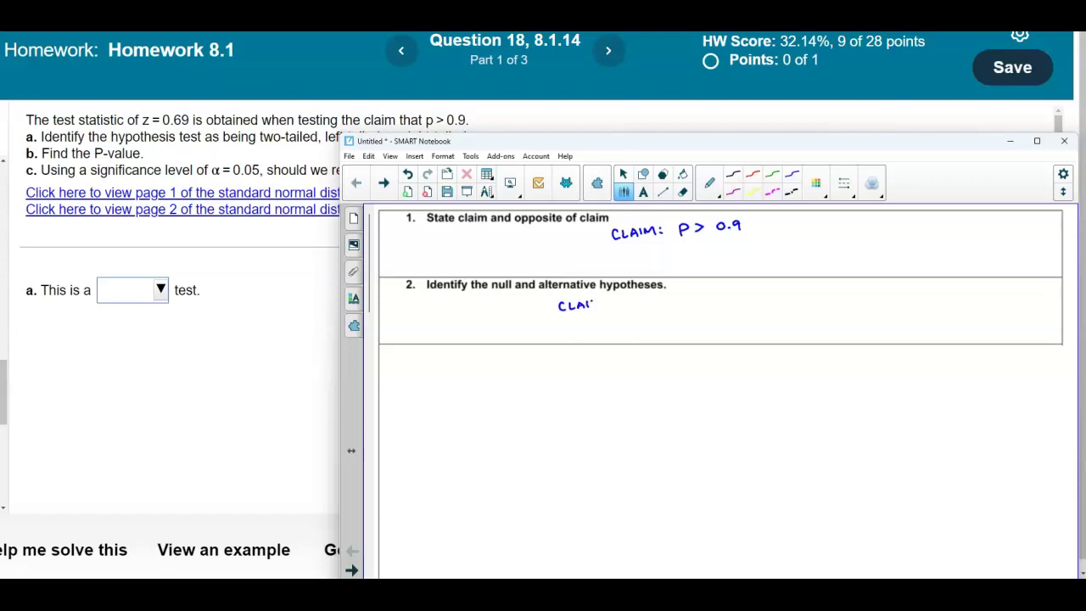
{"action": "left_click_drag", "start_coordinate": [620, 297], "coordinate": [649, 299]}
{"action": "left_click", "coordinate": [655, 302]}
{"action": "left_click_drag", "start_coordinate": [574, 325], "coordinate": [574, 331]}
{"action": "left_click_drag", "start_coordinate": [582, 325], "coordinate": [582, 335]}
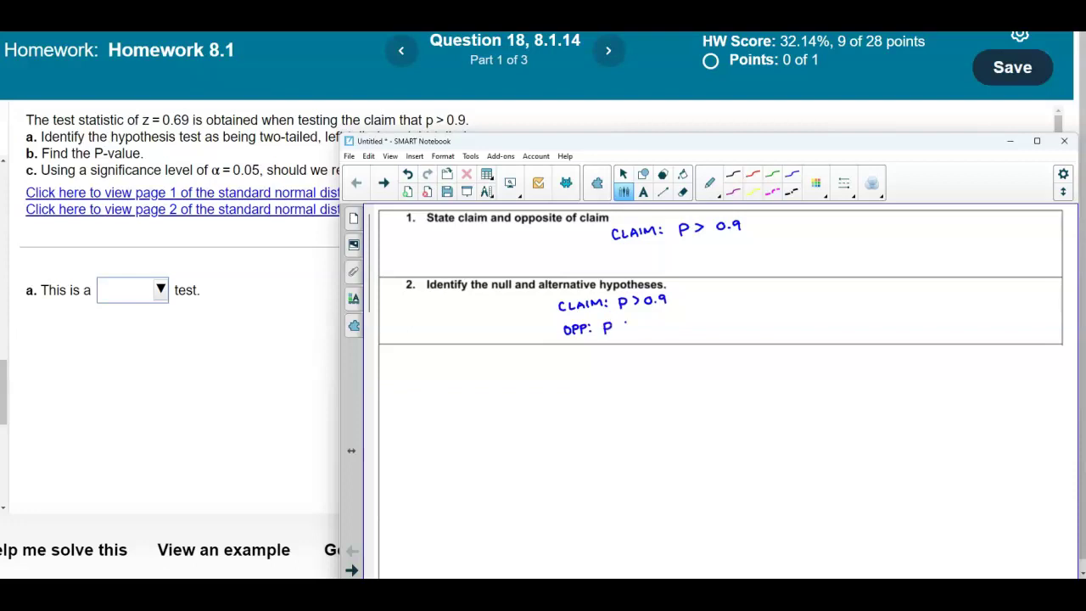
{"action": "left_click_drag", "start_coordinate": [628, 321], "coordinate": [643, 324]}
Write H₀: P = 0.9 and H₁: P > 0.9 with crossing arrows from OPP and CLAIM.
{"action": "left_click_drag", "start_coordinate": [741, 291], "coordinate": [741, 295]}
{"action": "mouse_move", "coordinate": [680, 325]}
{"action": "left_mouse_down"}
{"action": "mouse_move", "coordinate": [726, 300]}
{"action": "mouse_move", "coordinate": [763, 298]}
{"action": "left_mouse_up"}
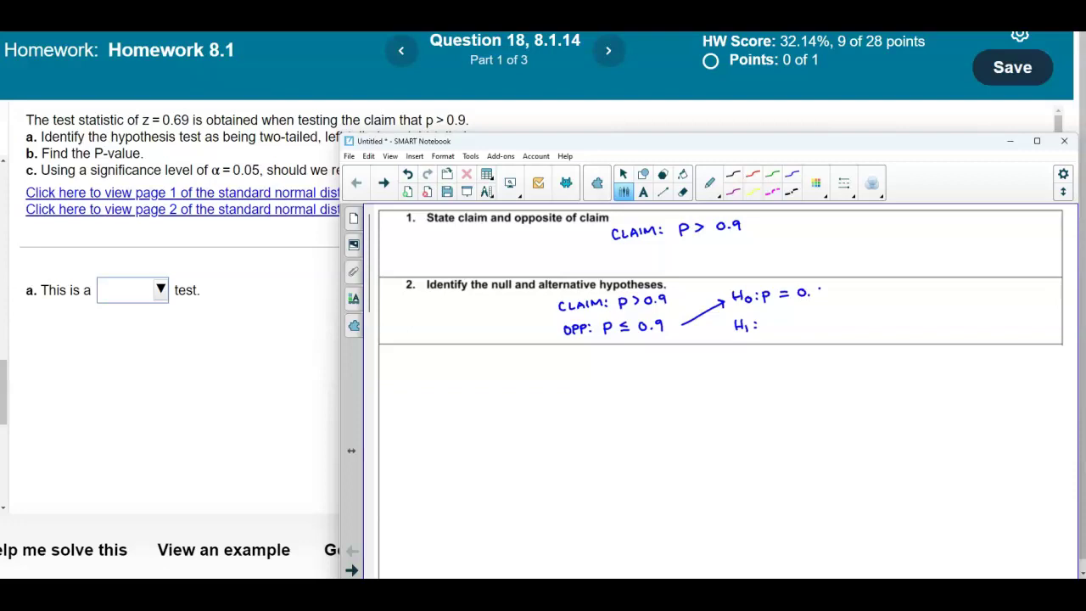
{"action": "left_click_drag", "start_coordinate": [677, 304], "coordinate": [720, 328]}
{"action": "left_click_drag", "start_coordinate": [801, 318], "coordinate": [814, 322]}
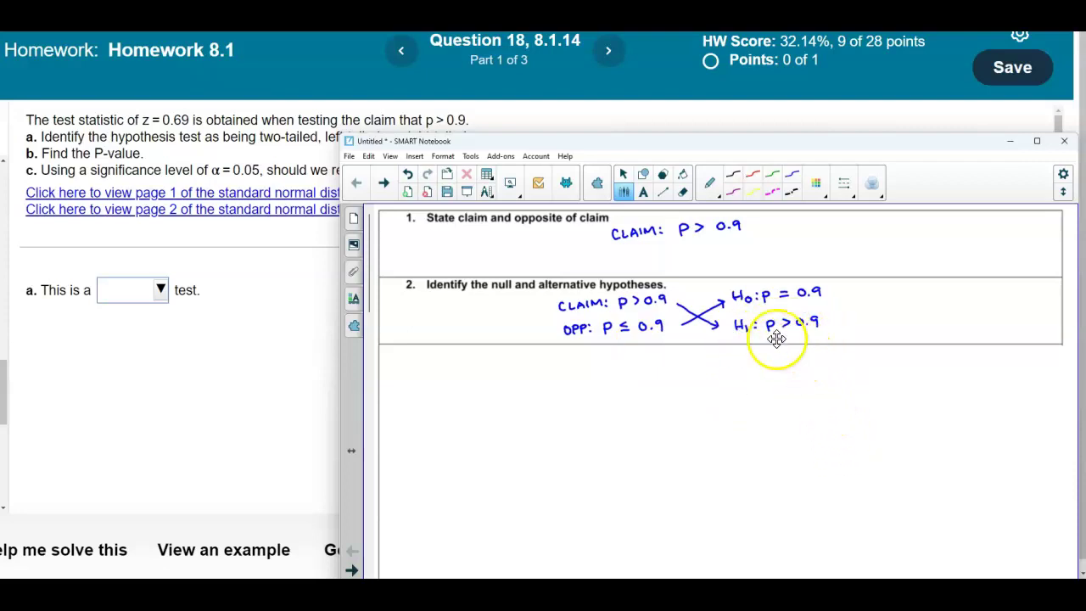
{"action": "left_click_drag", "start_coordinate": [538, 139], "coordinate": [527, 175]}
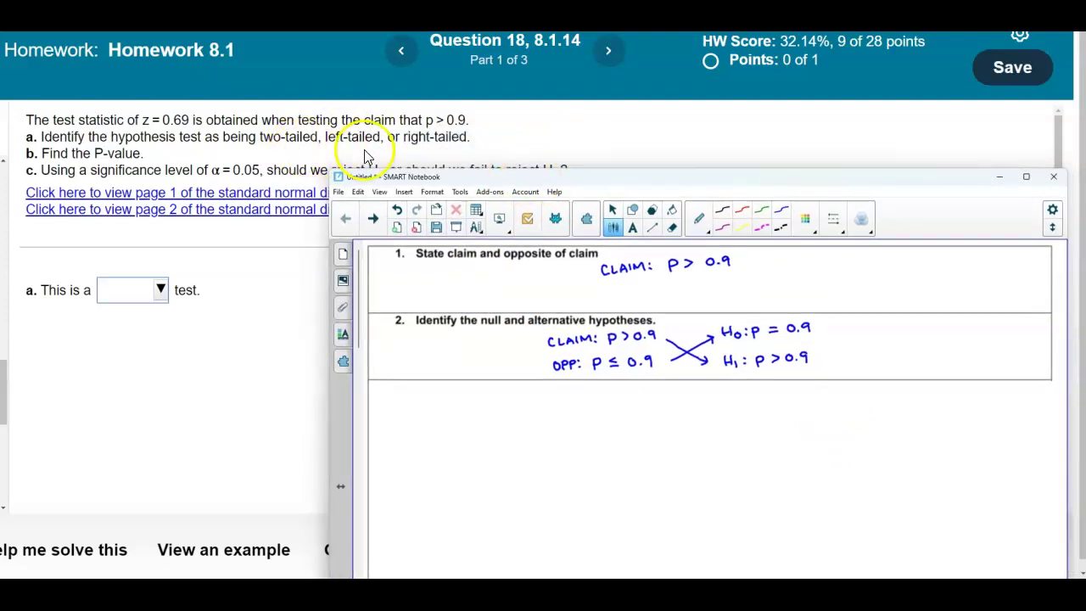
{"action": "left_click", "coordinate": [378, 220]}
{"action": "left_click", "coordinate": [512, 486]}
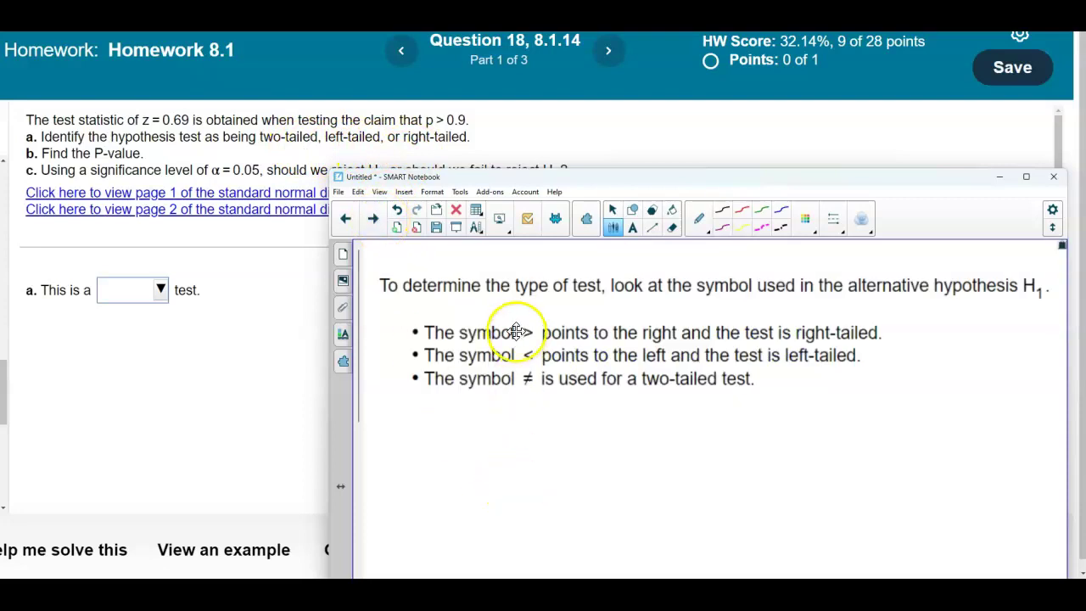
{"action": "left_click_drag", "start_coordinate": [617, 349], "coordinate": [619, 341]}
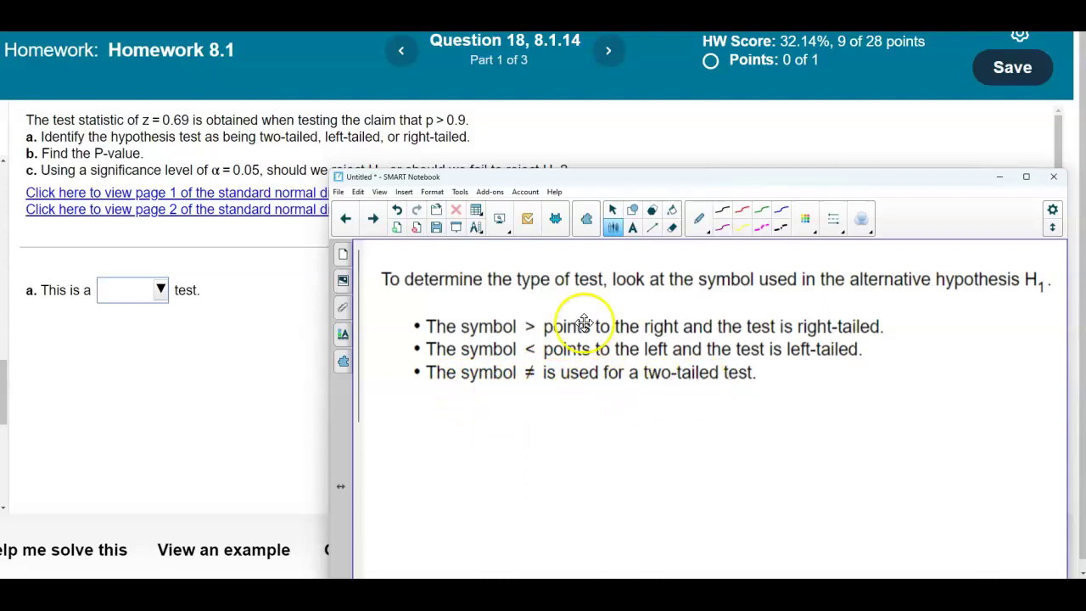
{"action": "left_click", "coordinate": [343, 225]}
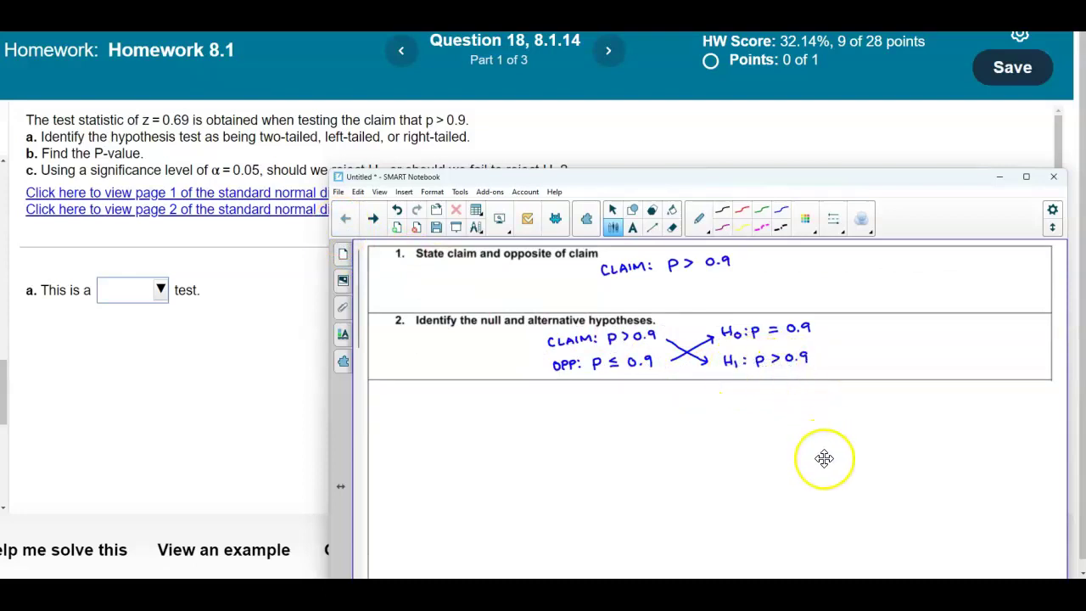
Highlight the alternative hypothesis H₁: P > 0.9, then return to the blue pen.
{"action": "left_click", "coordinate": [698, 222]}
{"action": "left_click", "coordinate": [645, 310]}
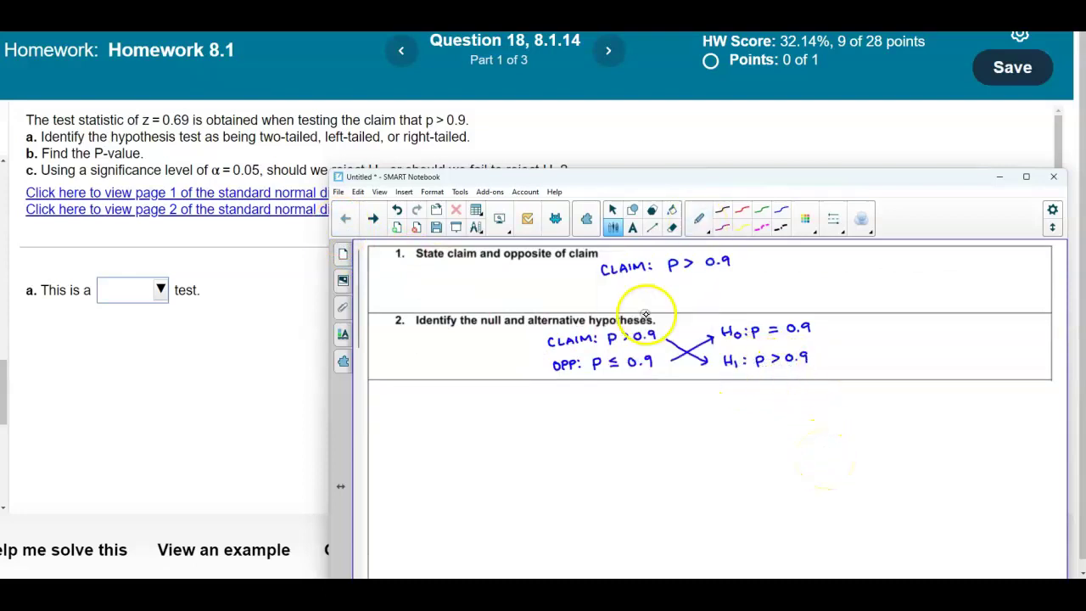
{"action": "left_click_drag", "start_coordinate": [726, 360], "coordinate": [802, 358]}
{"action": "left_click", "coordinate": [698, 222]}
{"action": "left_click", "coordinate": [644, 261]}
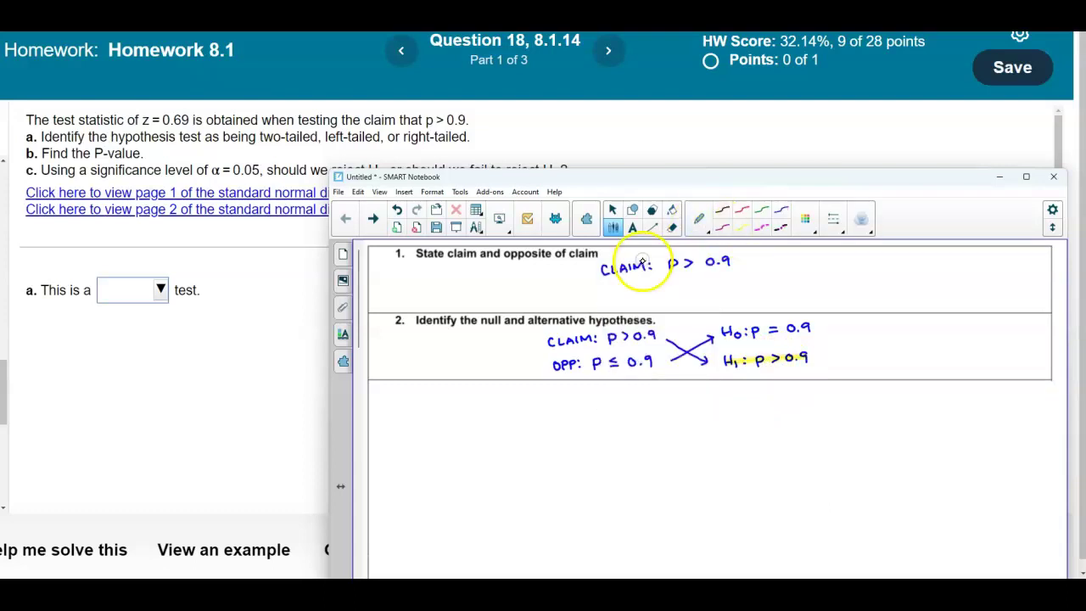
{"action": "left_click", "coordinate": [836, 222]}
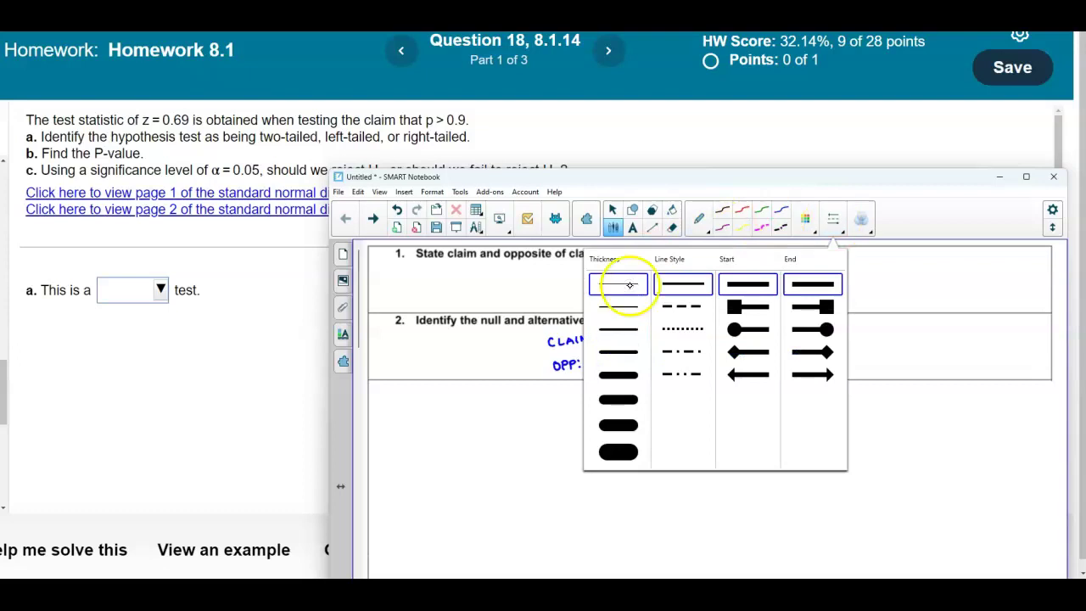
{"action": "left_click", "coordinate": [836, 222]}
Reveal section 3 and handwrite 'RIGHT TAILED TEST' as the answer.
{"action": "left_click", "coordinate": [667, 421]}
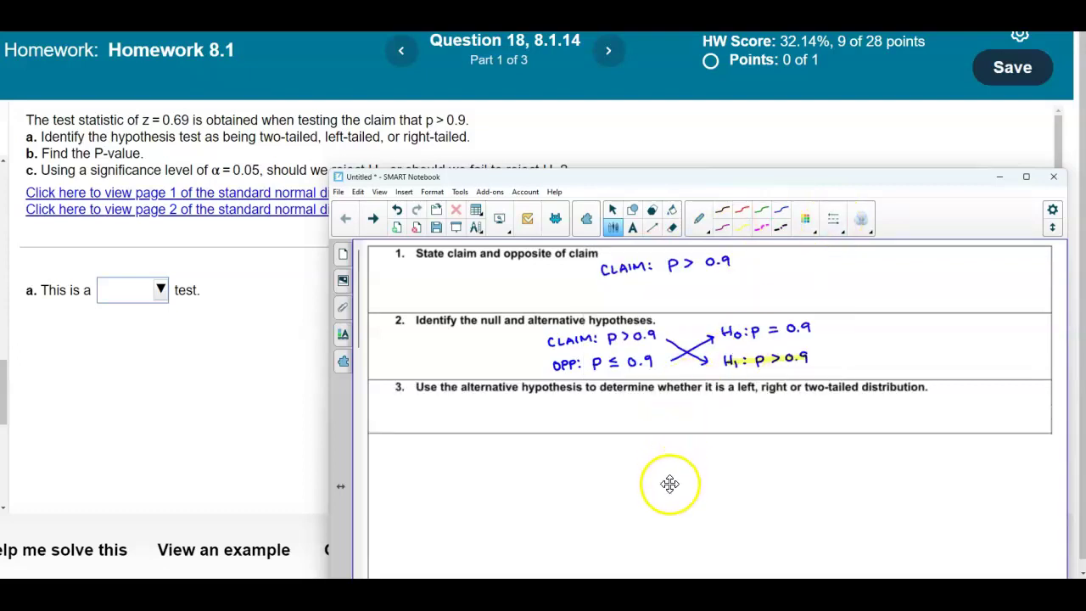
{"action": "mouse_move", "coordinate": [611, 414]}
{"action": "left_mouse_down"}
{"action": "mouse_move", "coordinate": [612, 423]}
{"action": "mouse_move", "coordinate": [670, 413]}
{"action": "left_mouse_up"}
{"action": "left_click_drag", "start_coordinate": [665, 414], "coordinate": [680, 423]}
{"action": "left_click_drag", "start_coordinate": [684, 413], "coordinate": [702, 422]}
{"action": "mouse_move", "coordinate": [702, 412]}
{"action": "left_mouse_down"}
{"action": "mouse_move", "coordinate": [703, 422]}
{"action": "mouse_move", "coordinate": [735, 420]}
{"action": "left_mouse_up"}
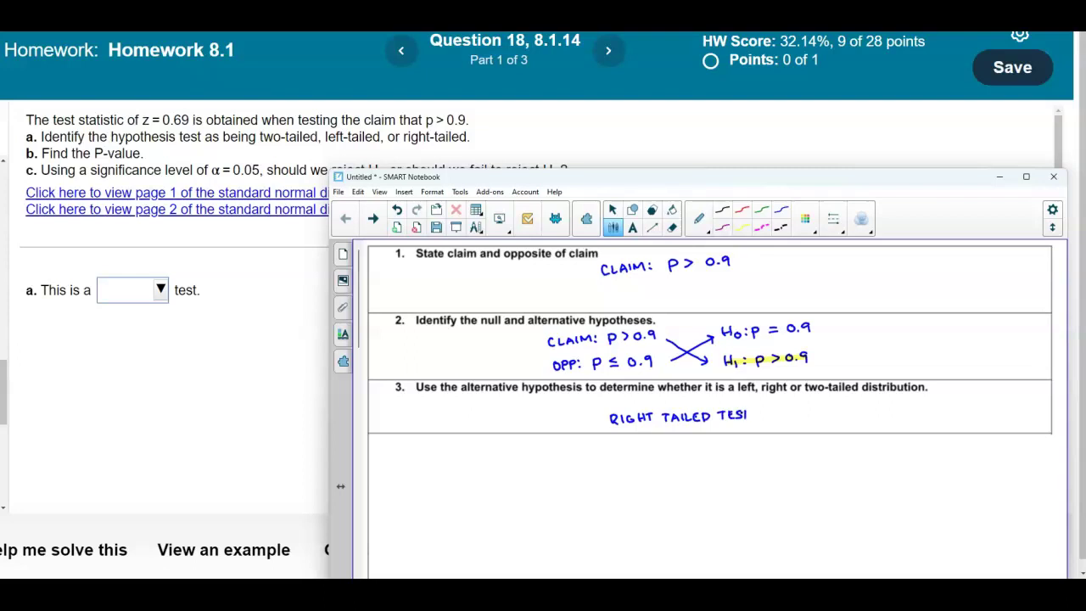
In MyLab, answer right-tailed test and check the answer.
{"action": "left_click", "coordinate": [161, 297]}
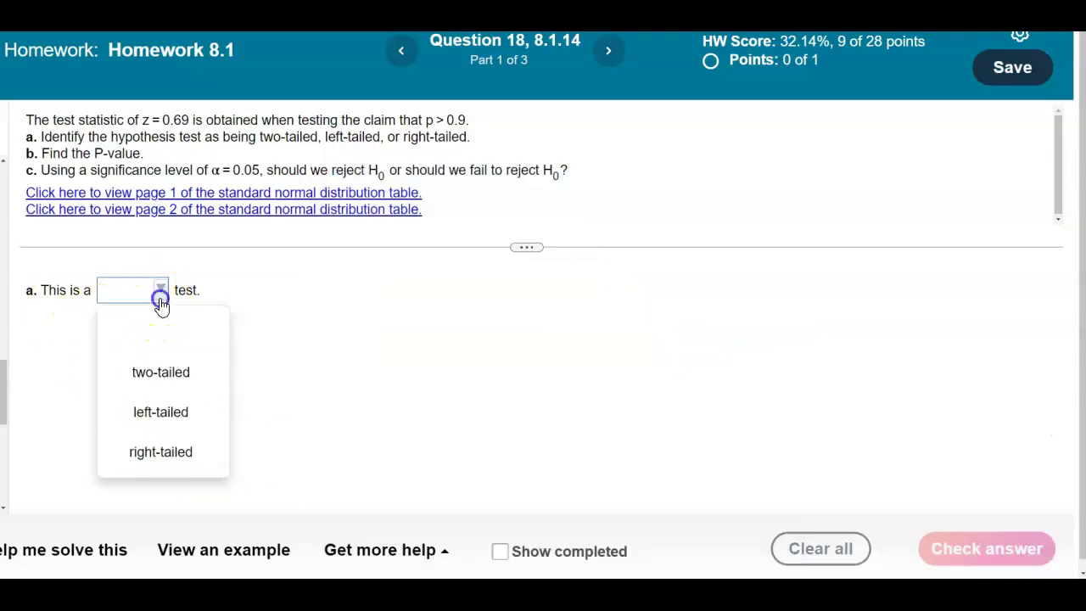
{"action": "left_click", "coordinate": [180, 450]}
{"action": "left_click", "coordinate": [953, 558]}
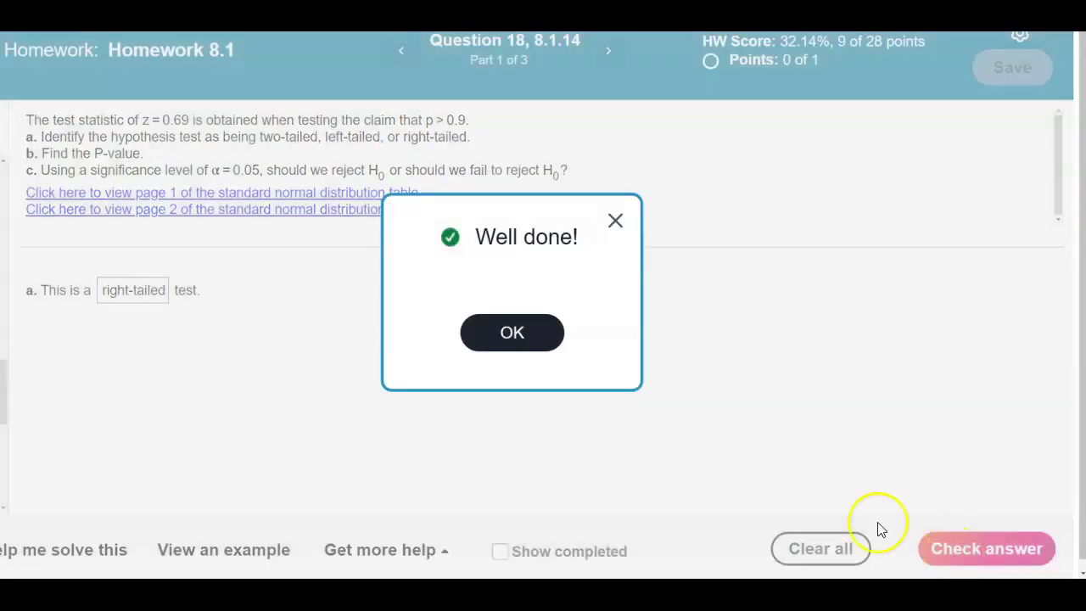